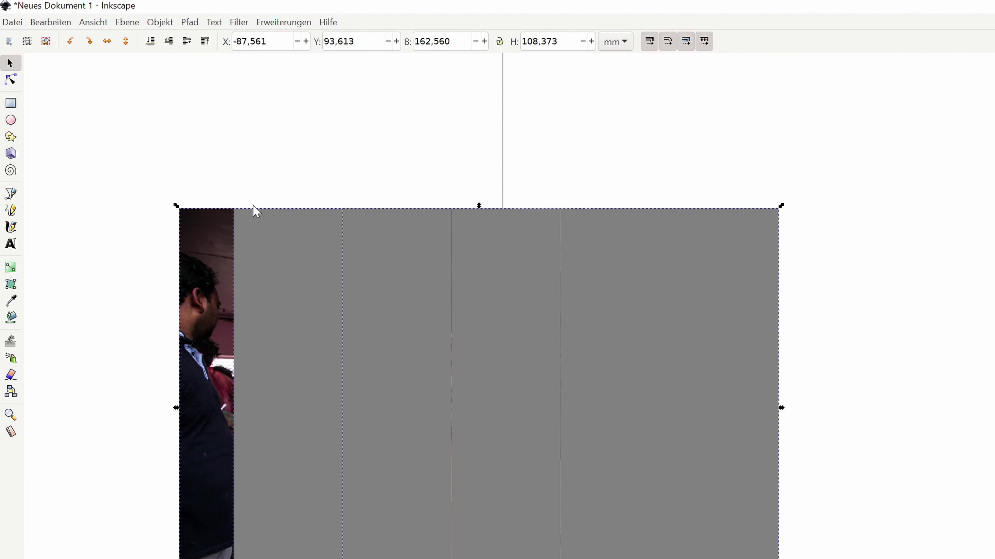
- Clip the photo to the grey strip and move the clipped slice off to the right
left_click(164, 23)
mouse_move(198, 186)
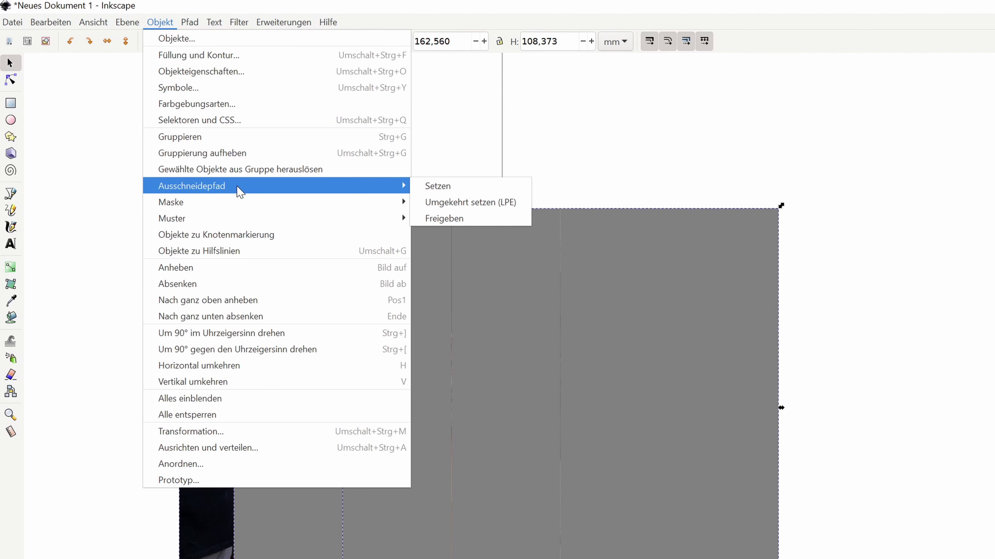
left_click(435, 187)
left_click_drag(743, 386, 912, 385)
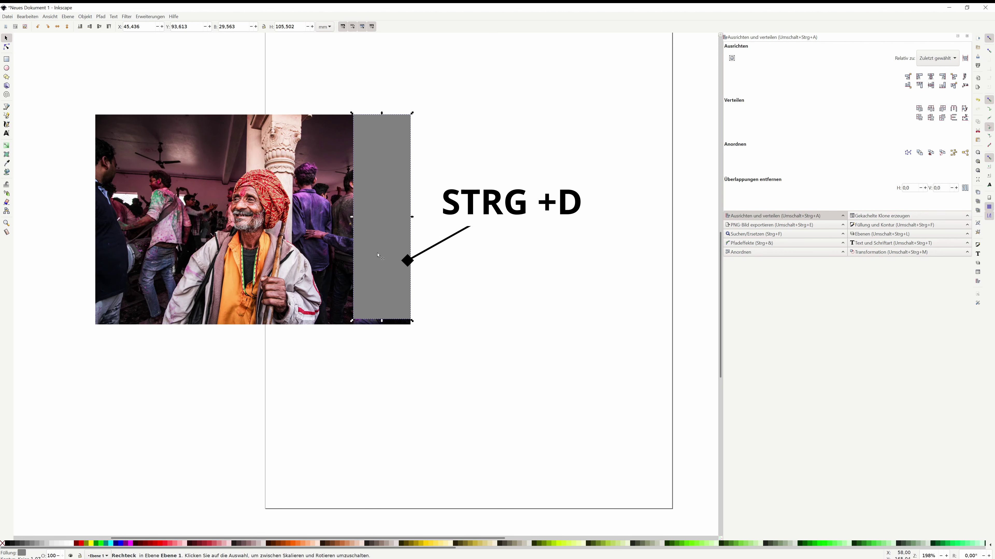
- Slide the duplicated grey strip left until it sits edge to edge with its neighbour
left_click_drag(378, 255, 319, 255)
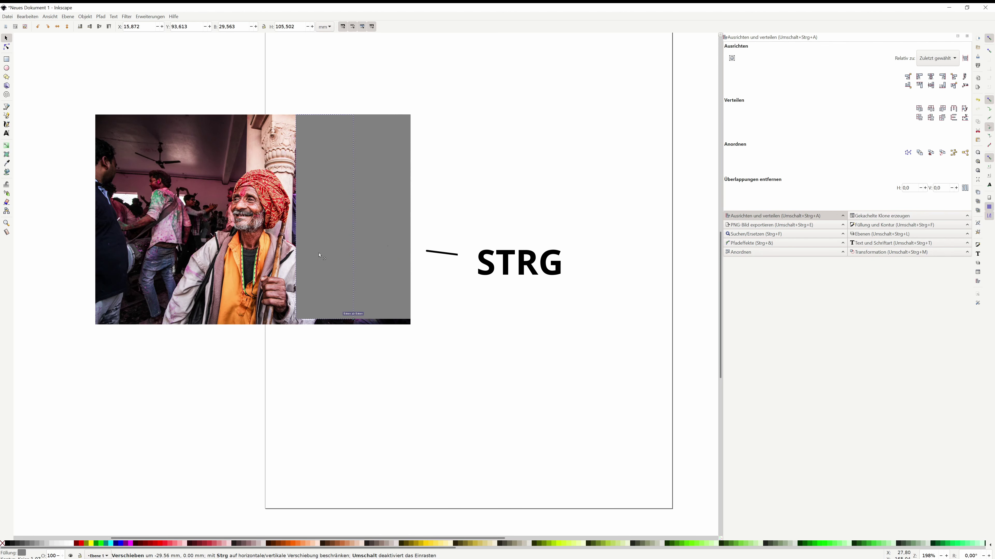
left_click_drag(319, 255, 295, 262)
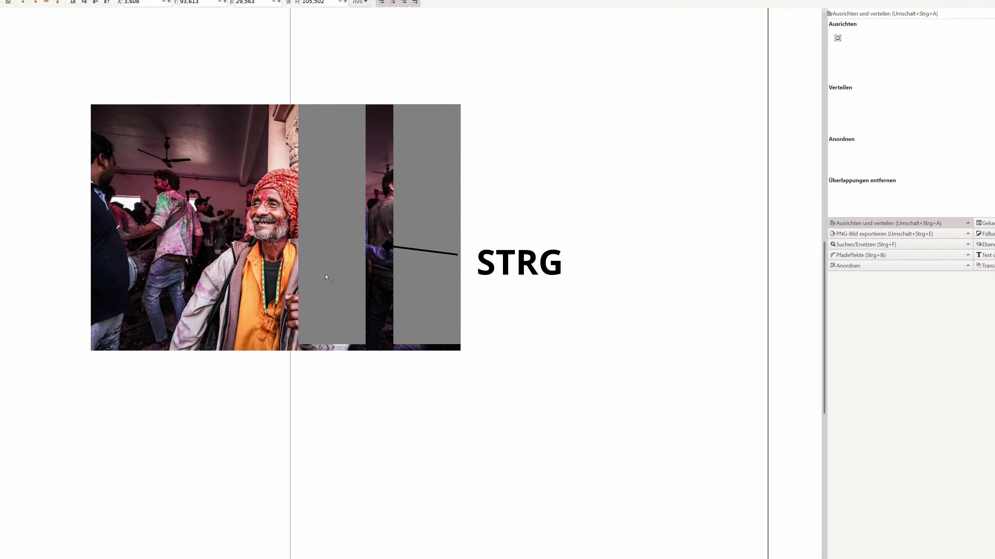
left_click_drag(325, 276, 353, 277)
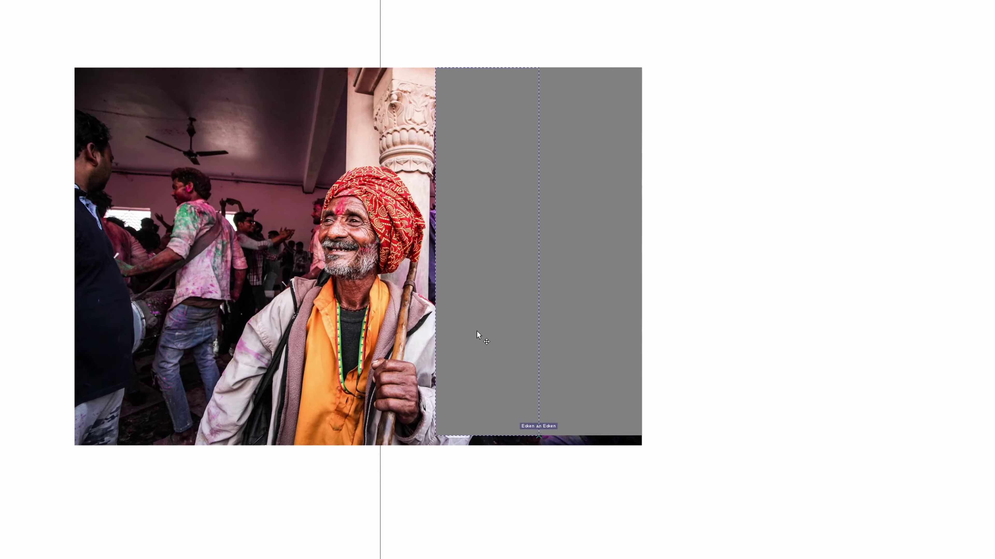
left_click_drag(476, 330, 476, 330)
- Add two more grey strip copies flush to the left, leaving a narrow slice uncovered
key("ctrl+d")
mouse_move(476, 217)
left_mouse_down()
mouse_move(359, 245)
mouse_move(378, 244)
mouse_move(292, 208)
mouse_move(238, 211)
left_mouse_up()
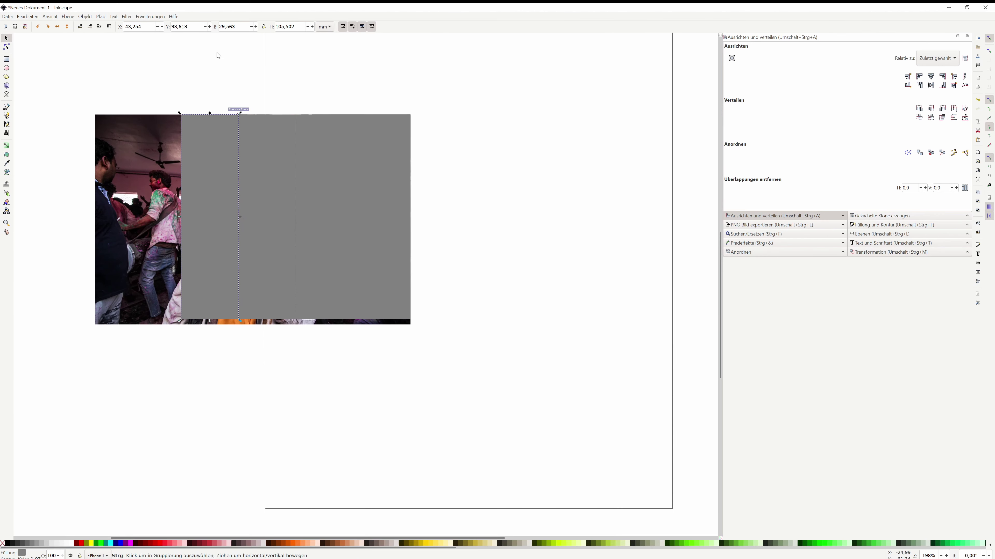
key("ctrl+d")
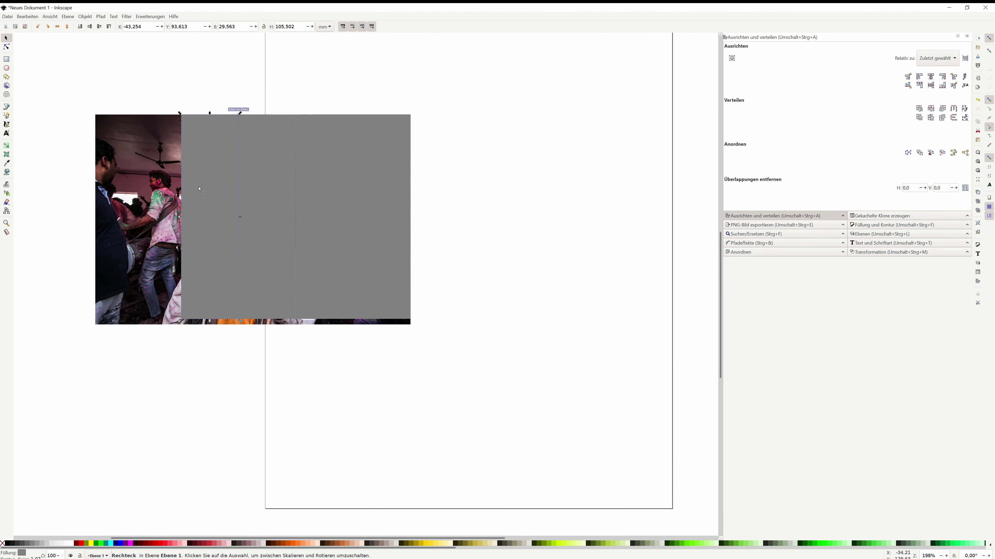
left_click_drag(198, 216, 141, 215)
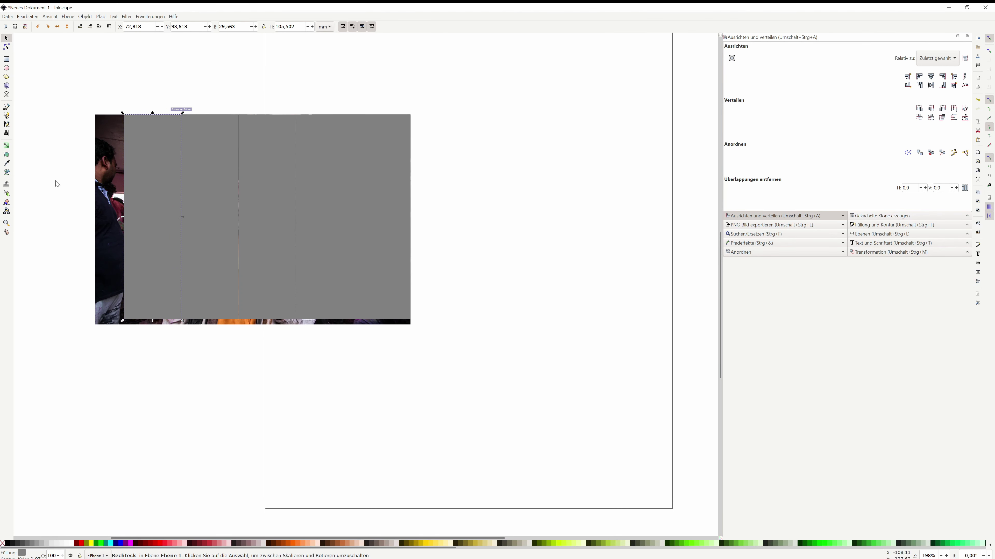
left_click(57, 188)
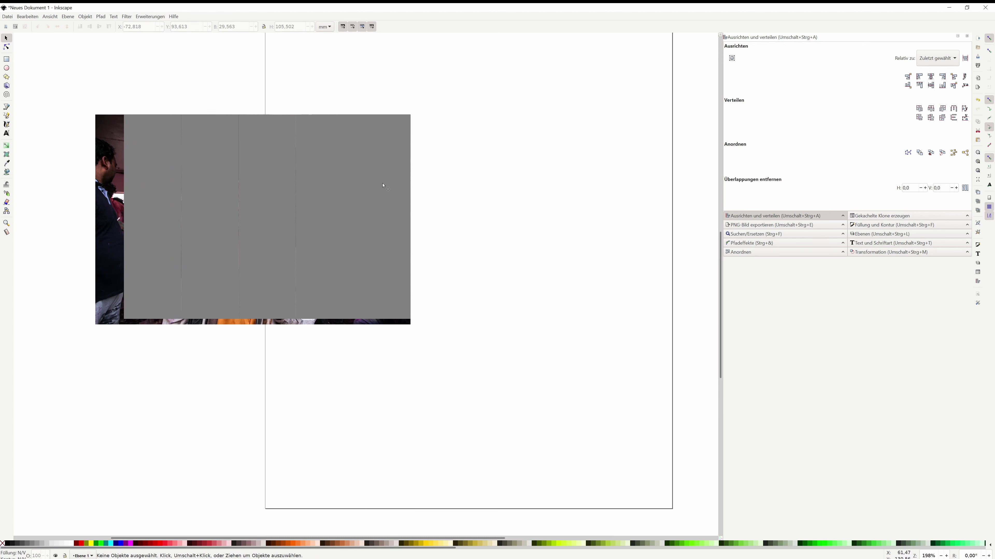
- Check the five grey strips one by one from right to left, then clear the selection
left_click(384, 172)
left_click(325, 181)
left_click(266, 184)
left_click(204, 188)
left_click(149, 191)
left_click(64, 146)
- Duplicate the photo, send the copy to the bottom, and select it with the leftmost strip
left_click(114, 204)
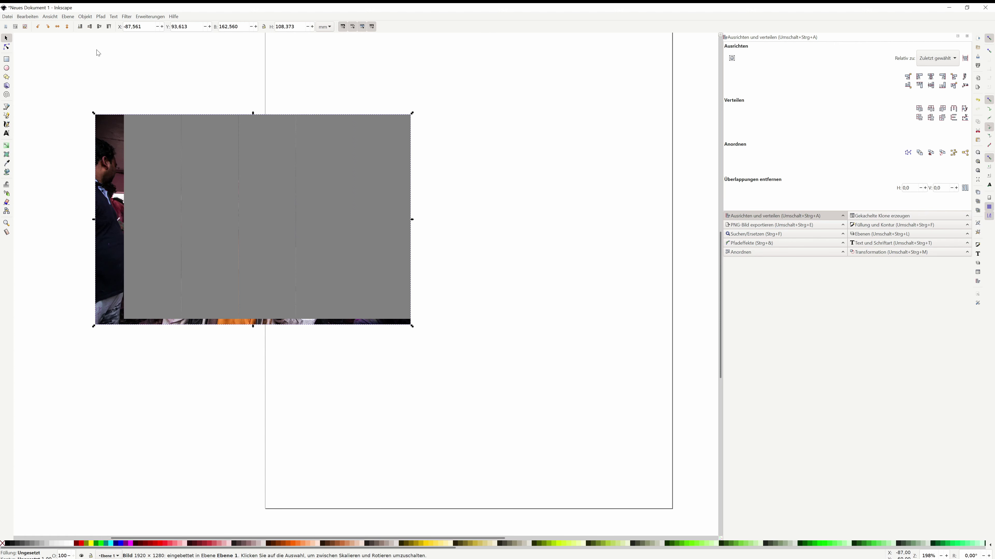
key("ctrl+d")
key("ctrl")
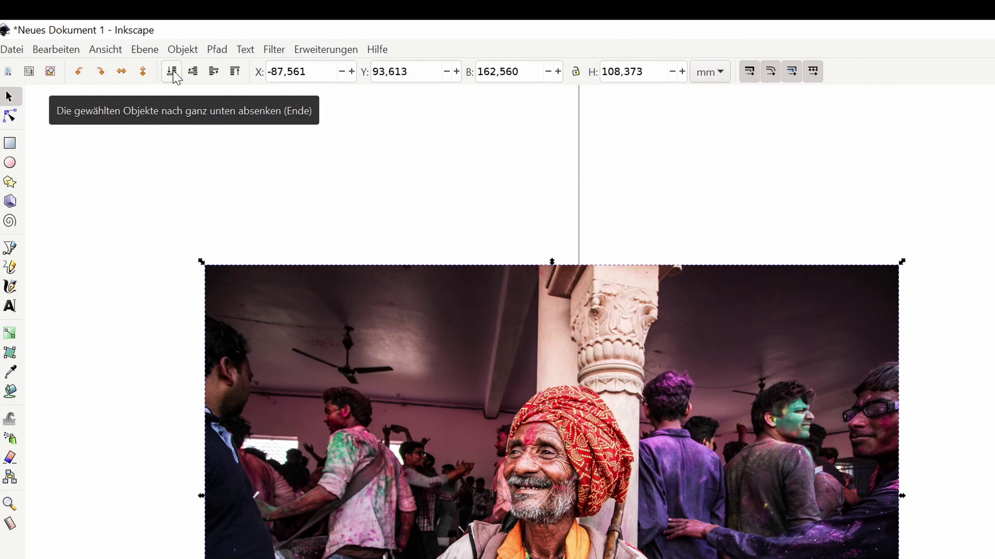
left_click(173, 72)
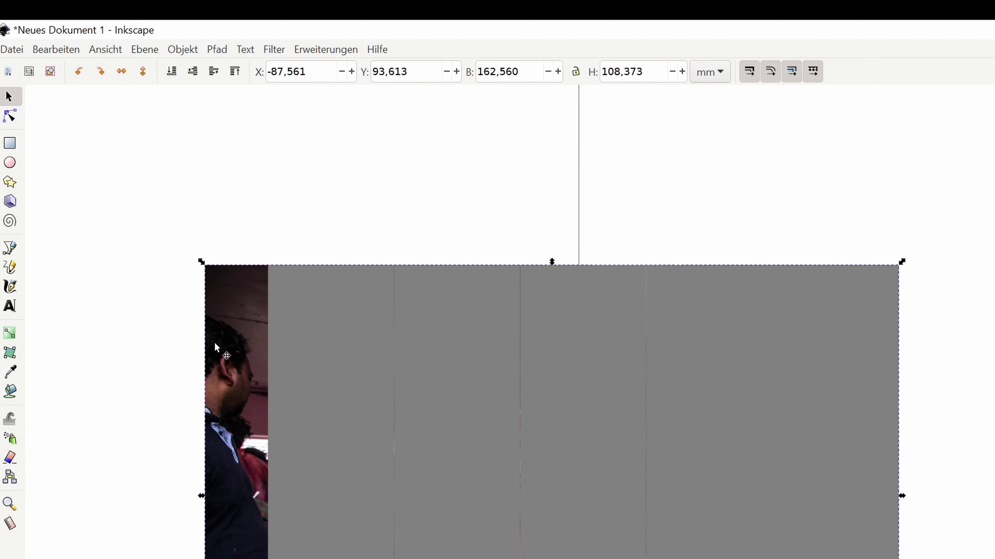
left_click(69, 316)
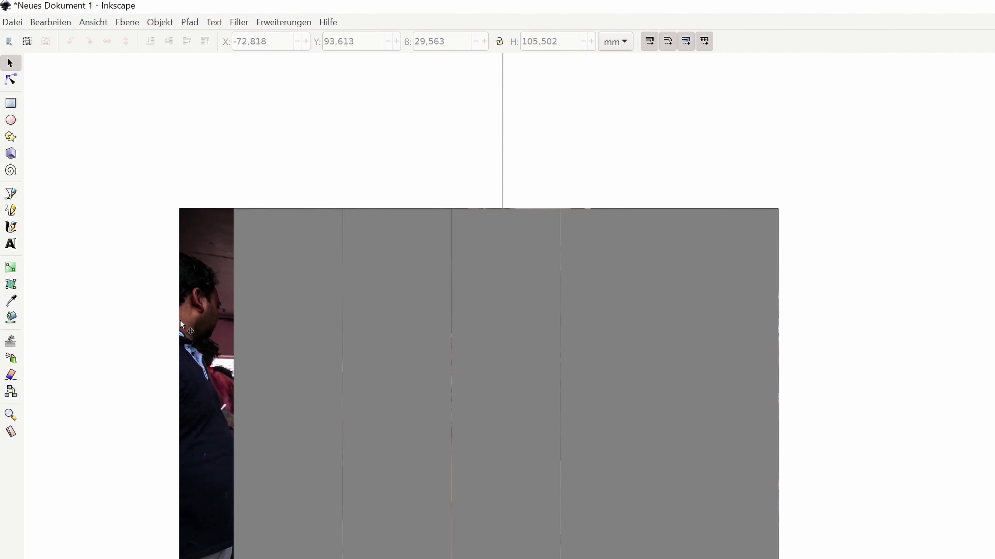
left_click(204, 321, "shift")
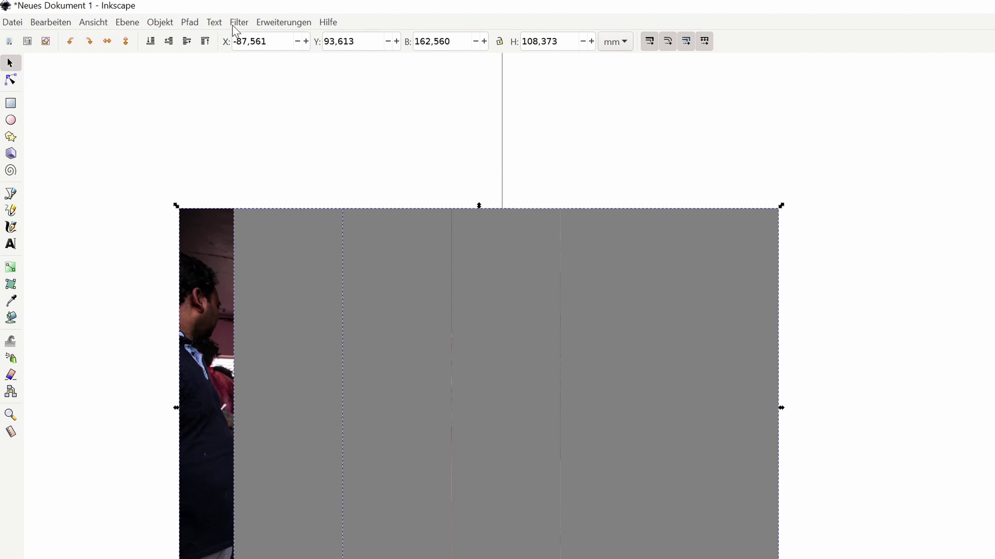
- Clip a photo copy to the leftmost grey strip and move that slice off to the right
left_click(167, 22)
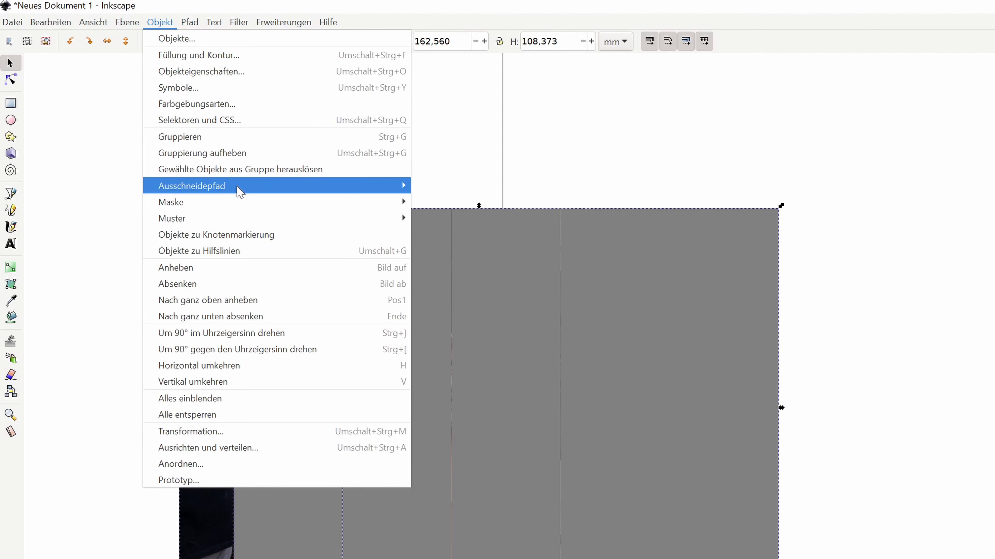
mouse_move(202, 186)
left_click(438, 187)
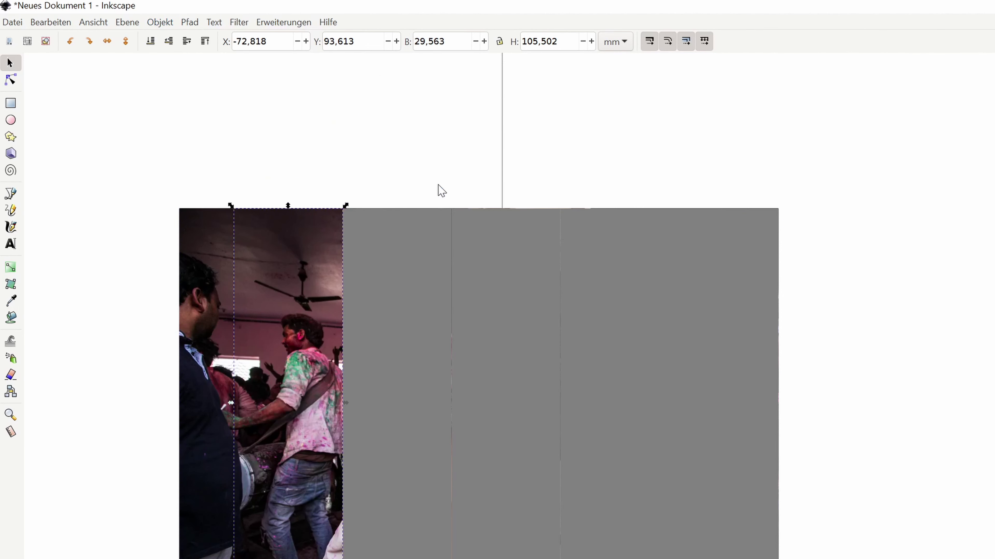
left_click_drag(272, 378, 896, 375)
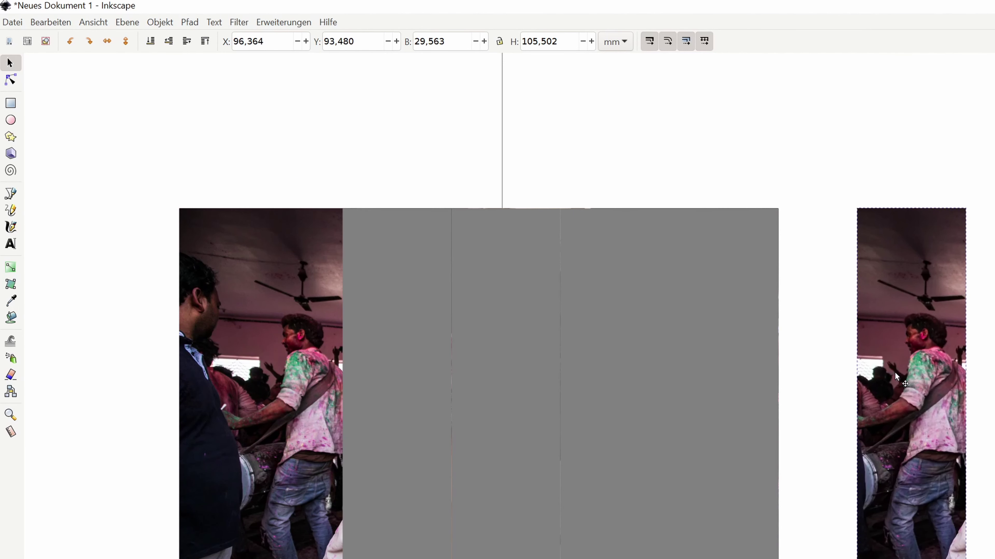
left_click(219, 446)
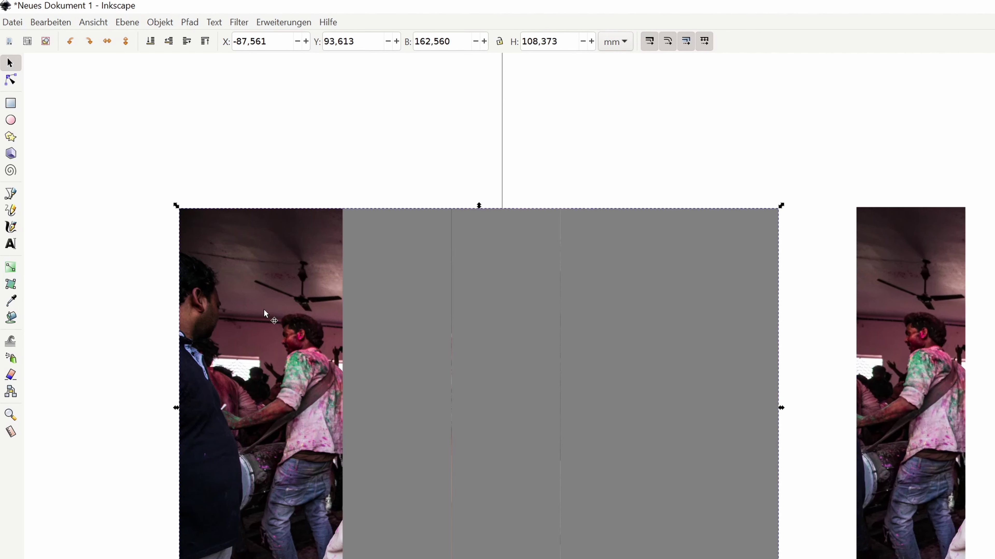
key("shift")
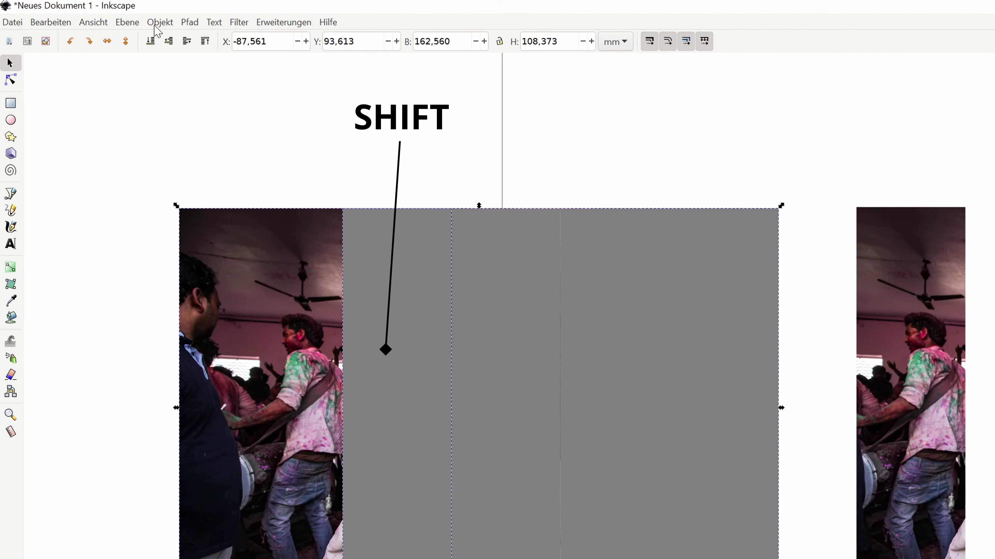
- Clip the photo to the next strip and the face strip, moving the face slice right
left_click(159, 27)
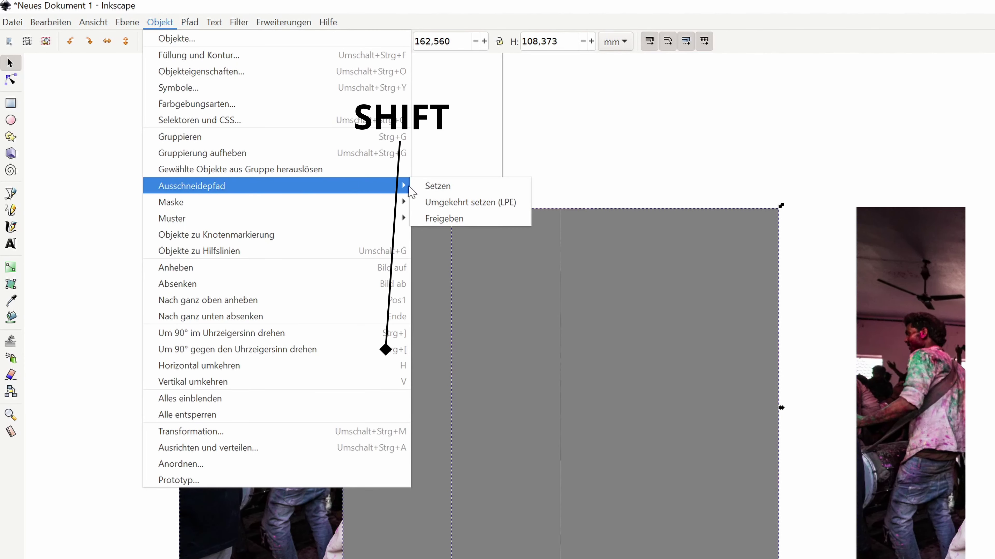
mouse_move(272, 186)
left_click(432, 189)
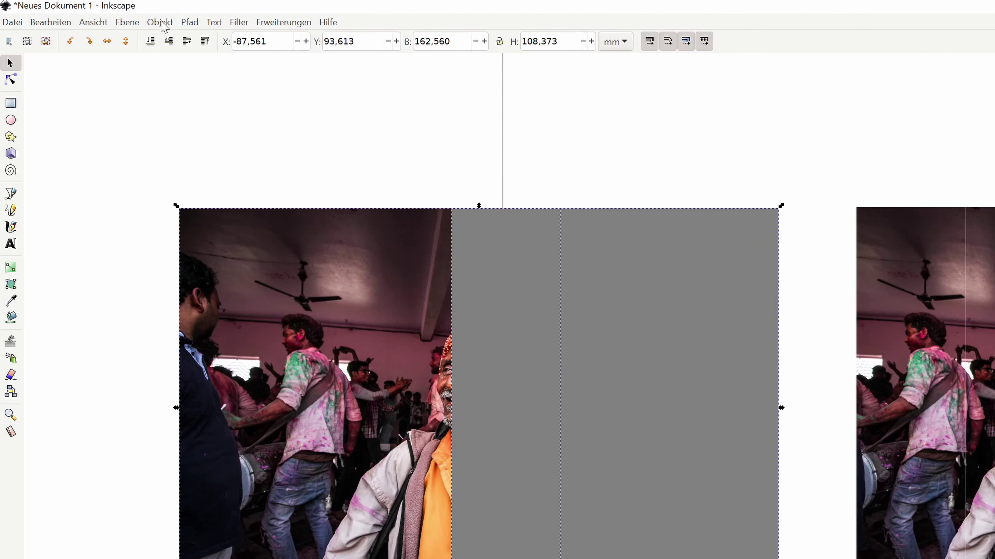
left_click(85, 17)
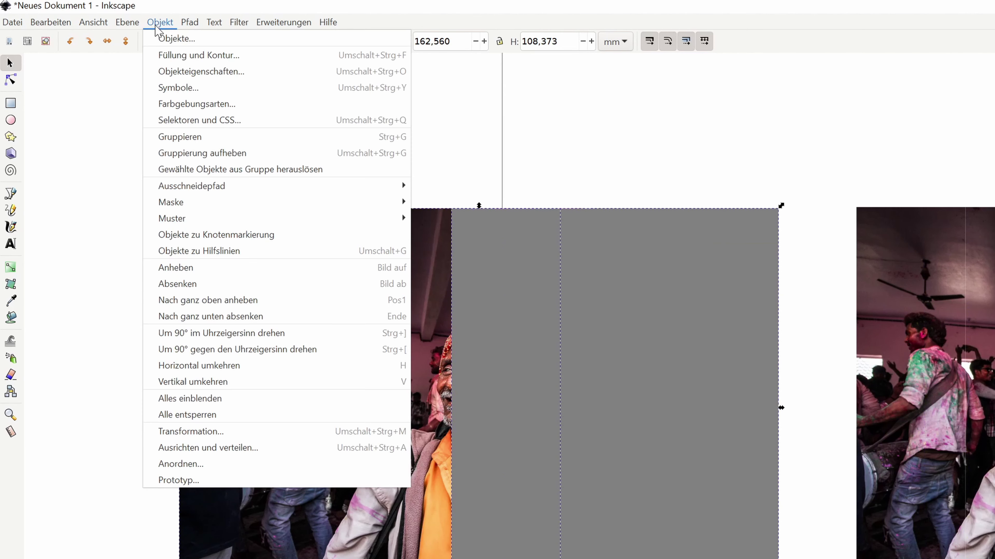
left_click(432, 188)
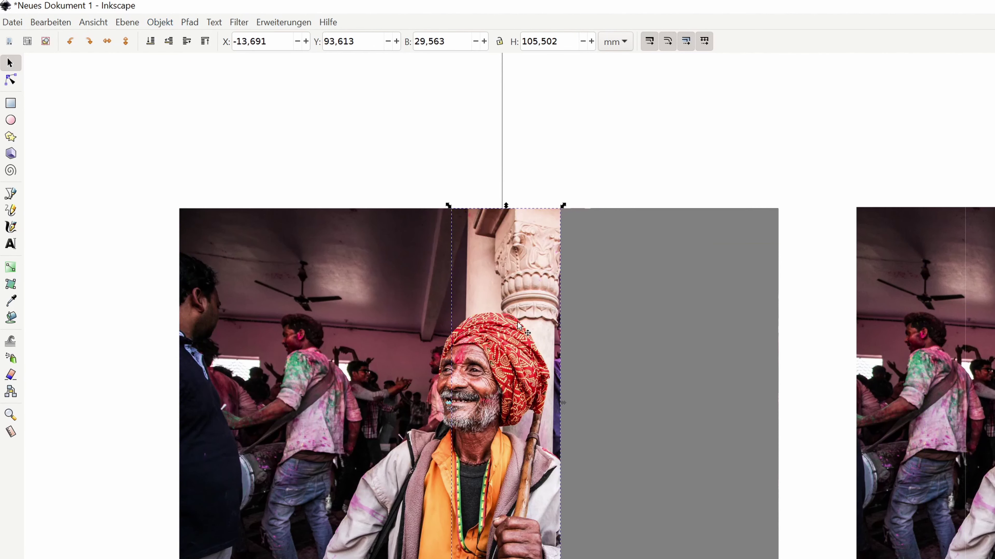
left_click_drag(692, 407, 991, 408)
- Clip the remaining photo to the last rectangle and move that strip into place
left_click(433, 259)
left_click(160, 23)
mouse_move(191, 185)
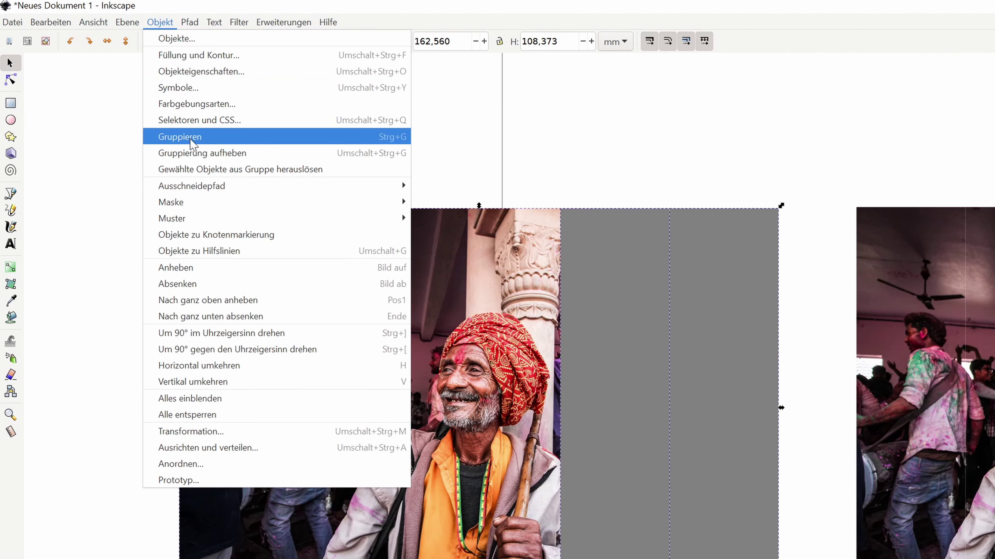
left_click(434, 187)
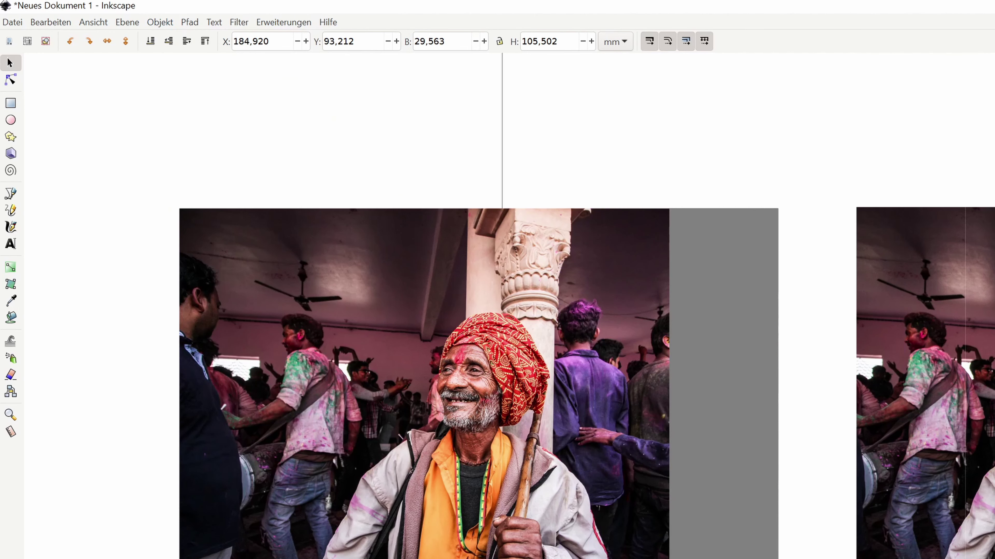
left_click(710, 270)
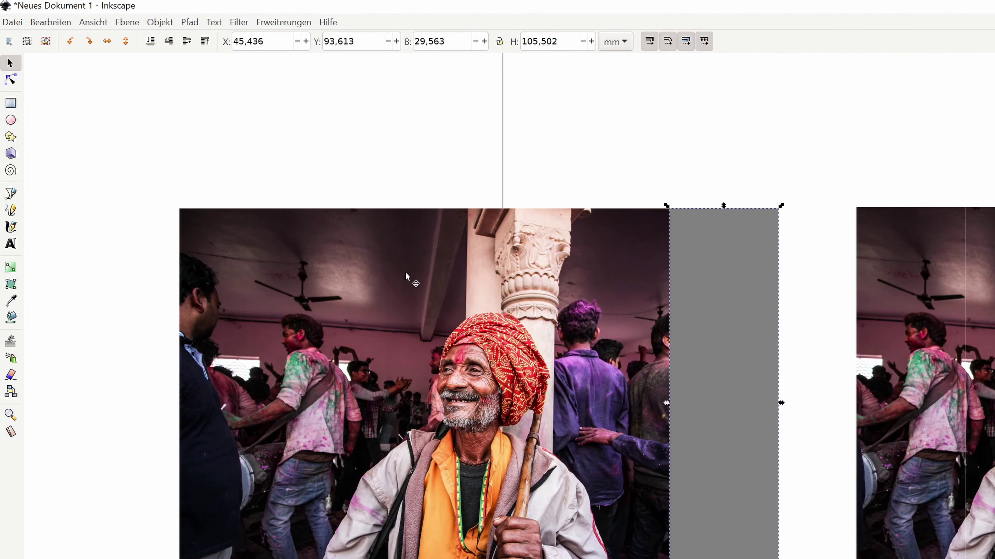
left_click_drag(725, 404, 936, 341)
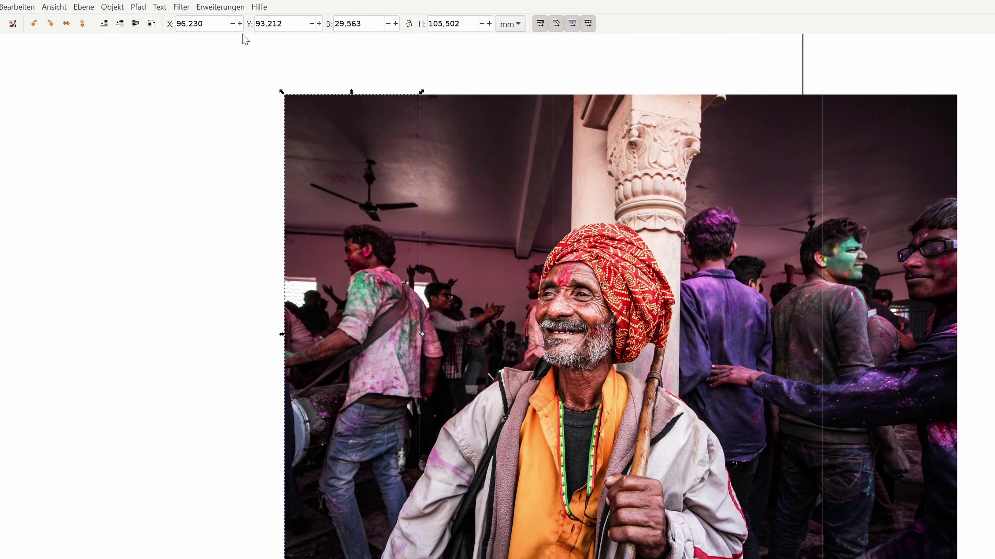
- Apply Altern to the left strip and Filmkörnung to the second strip
left_click(181, 7)
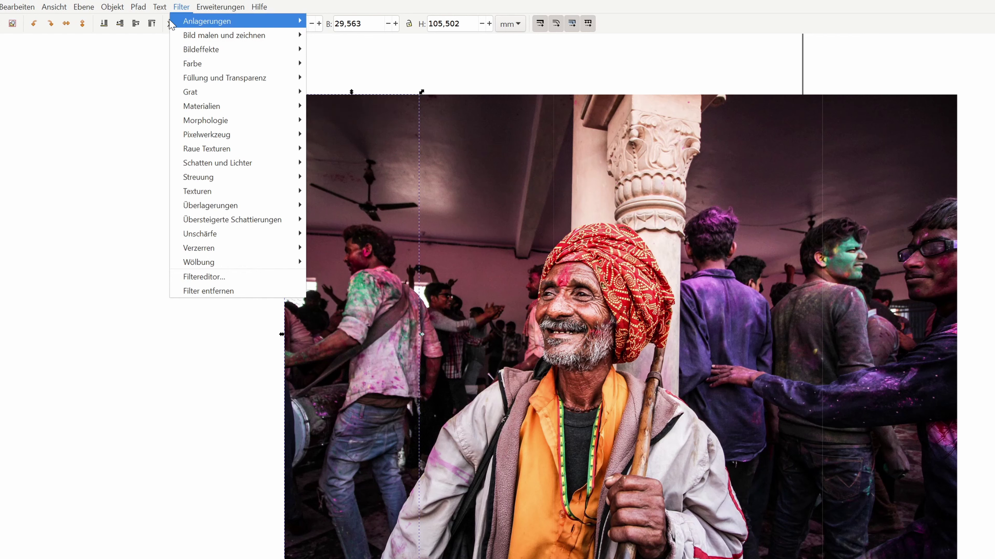
mouse_move(201, 49)
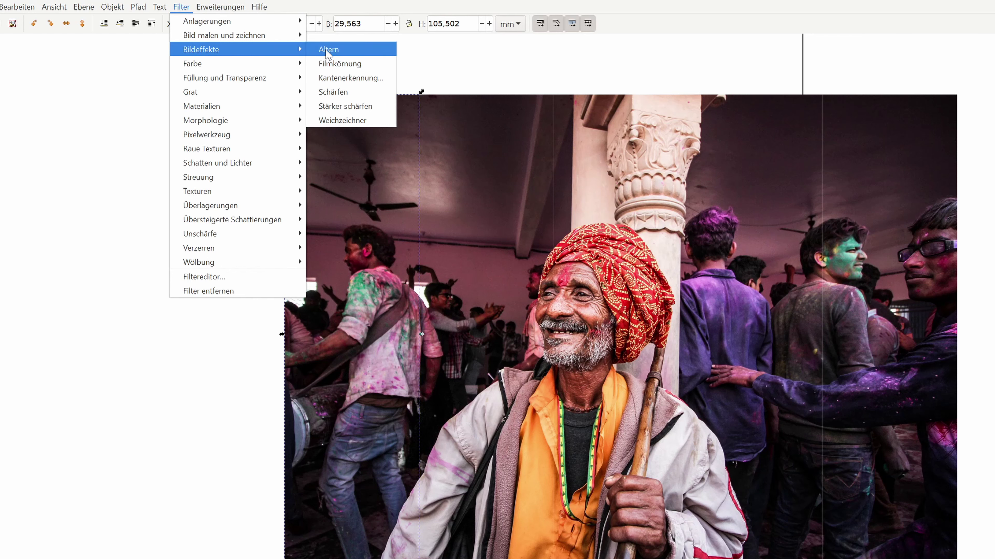
left_click(326, 50)
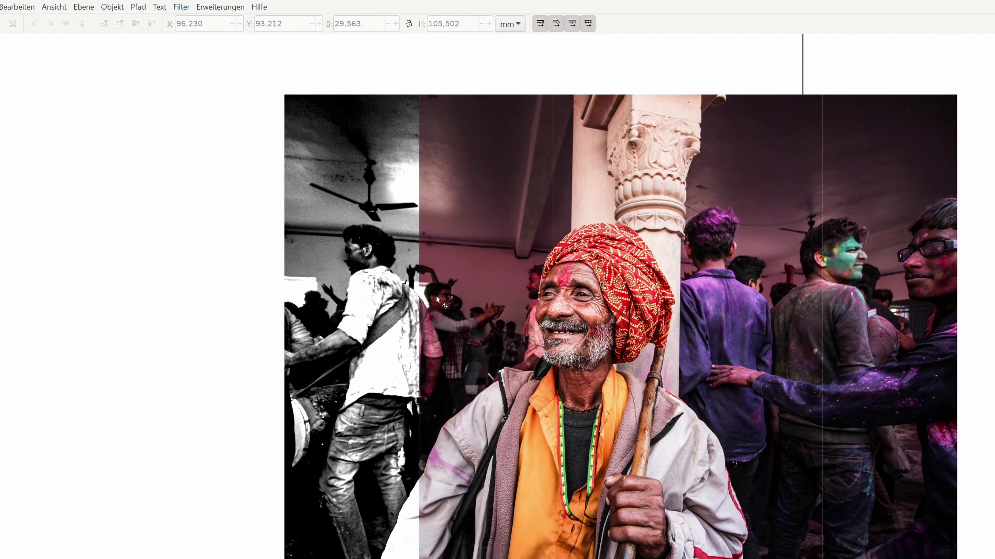
key("Tab")
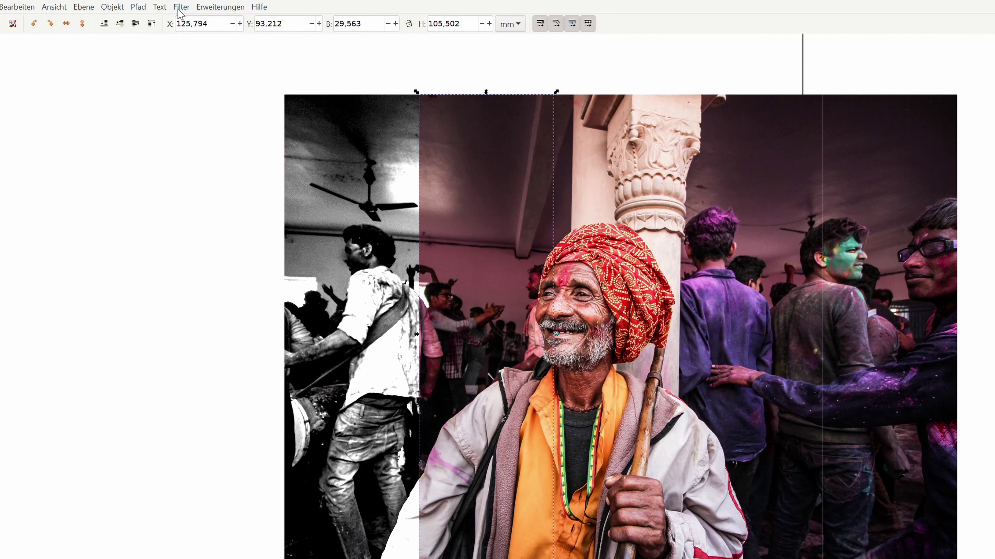
left_click(181, 8)
mouse_move(233, 48)
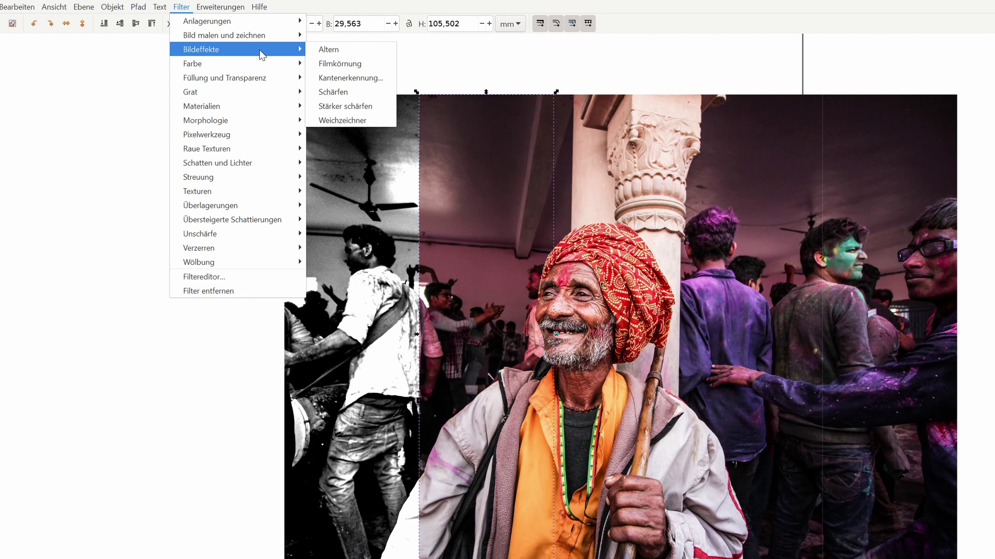
left_click(313, 63)
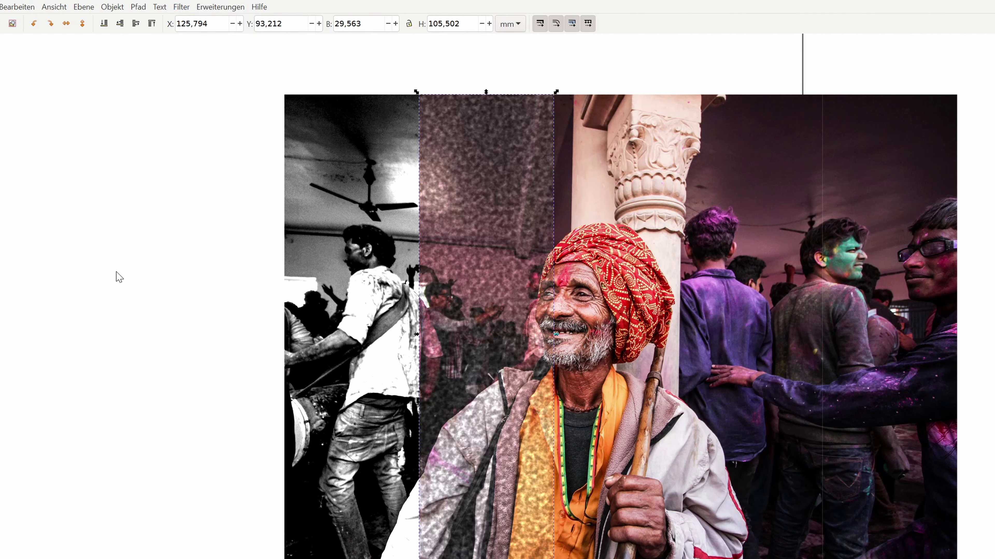
left_click(116, 271)
- Apply the Weichzeichner blur to the fourth strip
left_click(593, 317)
left_click(740, 294)
left_click(182, 7)
mouse_move(233, 49)
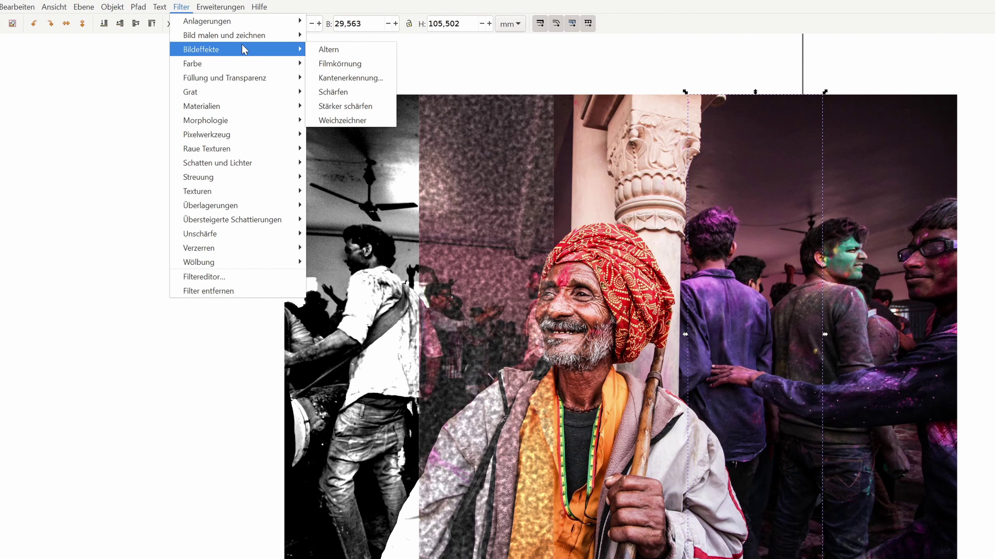
left_click(345, 121)
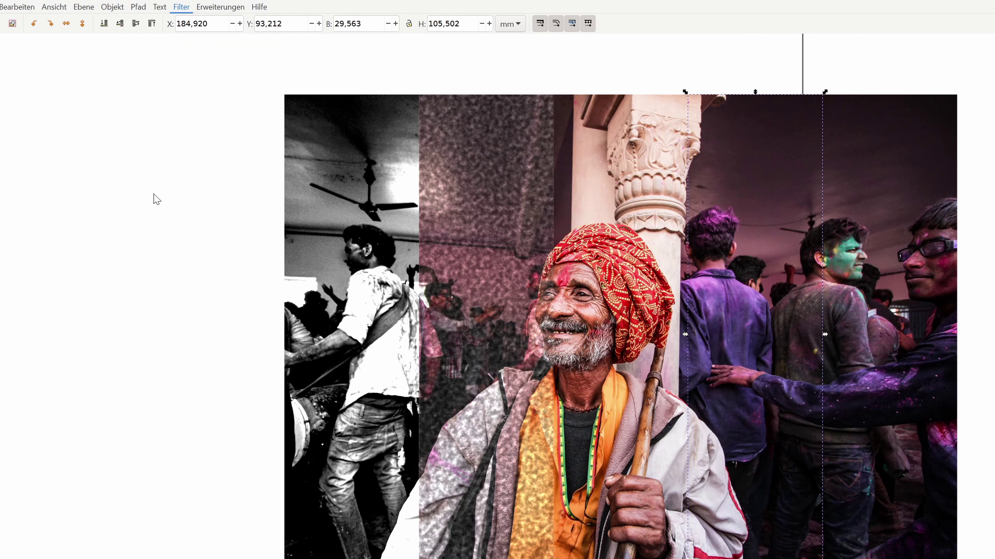
- Apply Altern to the rightmost strip, then reselect the black-and-white left strip
key("Tab")
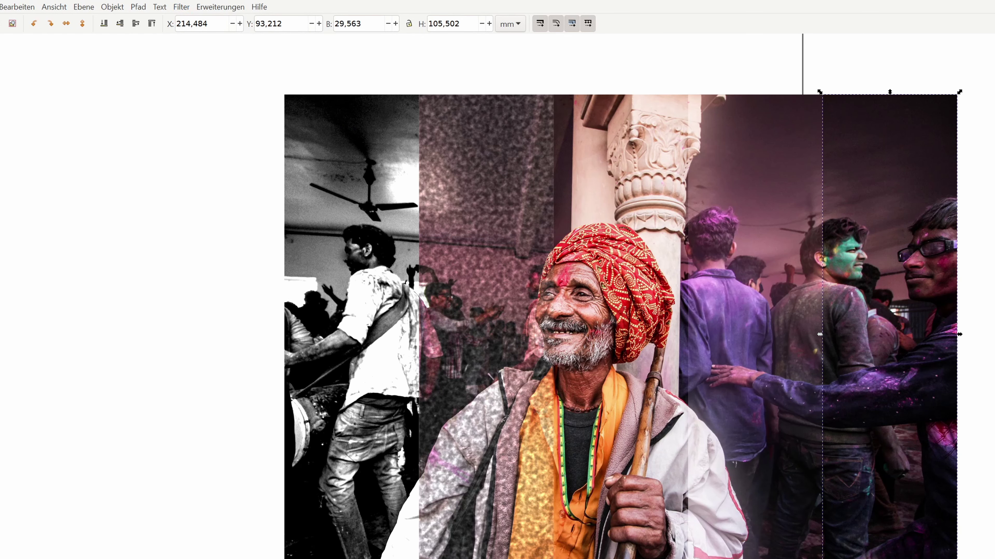
left_click(183, 7)
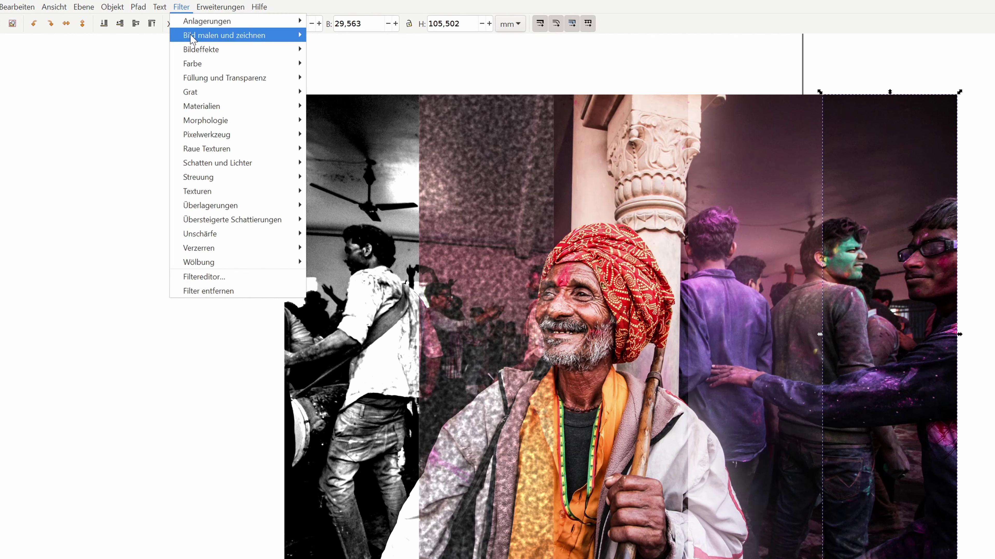
mouse_move(201, 49)
left_click(324, 49)
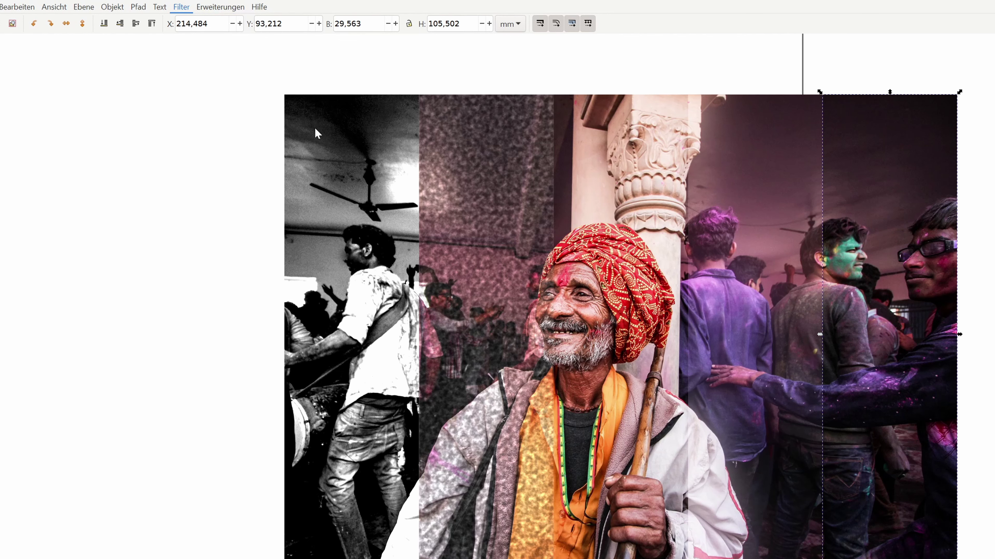
left_click(271, 358)
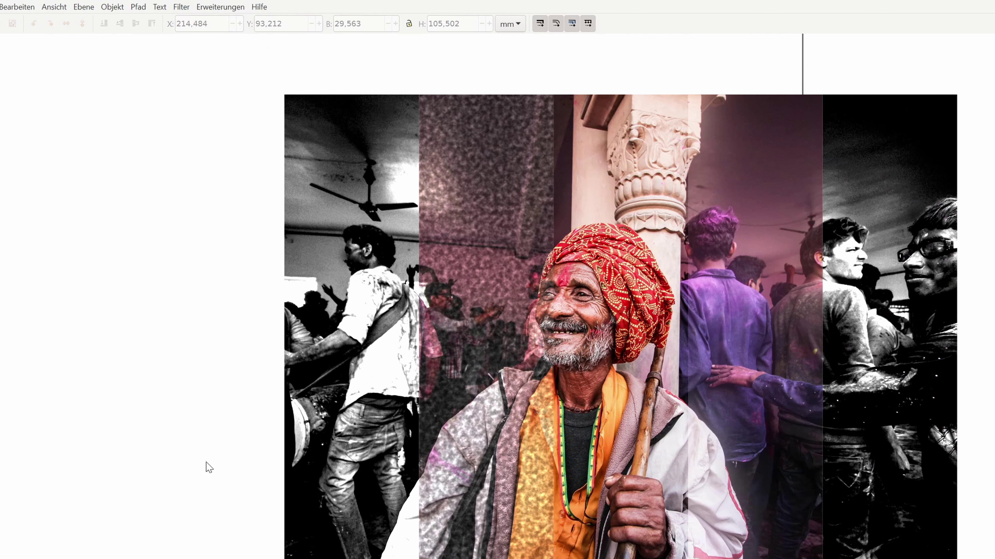
left_click(340, 438)
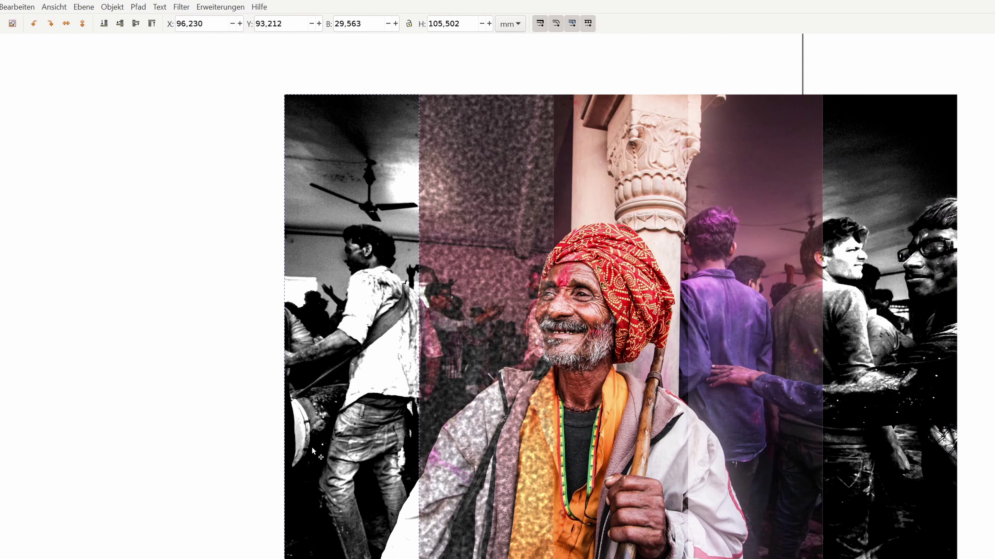
- Shift the left strip outward and tilt it clockwise, then place the film-grain strip beside it
left_click_drag(351, 454, 271, 470)
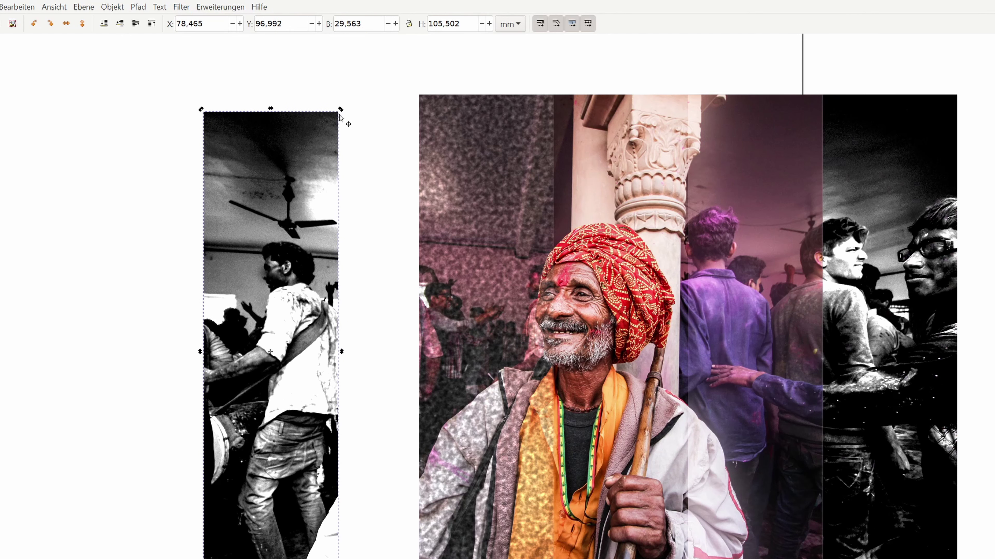
left_click_drag(340, 109, 392, 155)
left_click(452, 199)
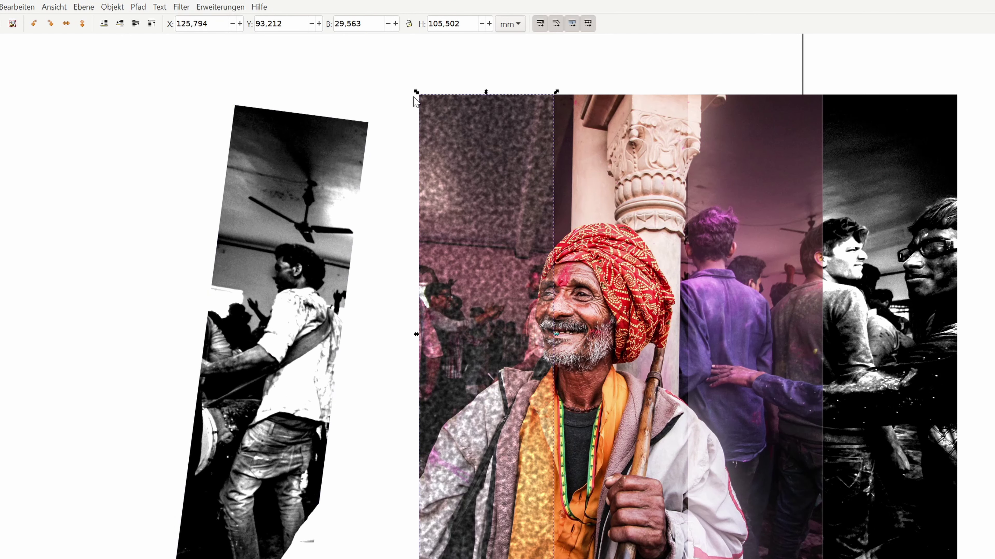
left_click_drag(415, 94, 352, 99)
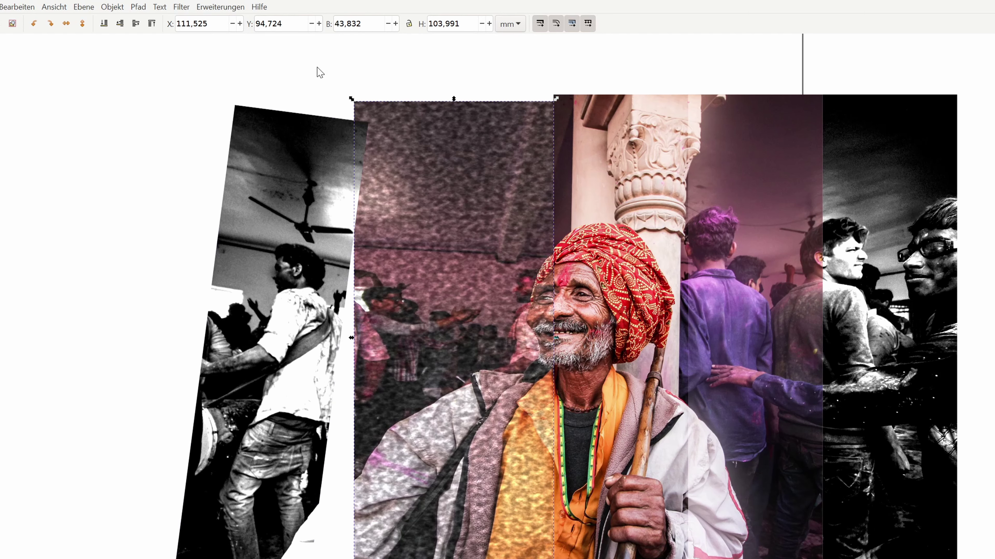
key("ctrl+z")
mouse_move(478, 196)
left_mouse_down()
mouse_move(416, 196)
mouse_move(407, 210)
left_mouse_up()
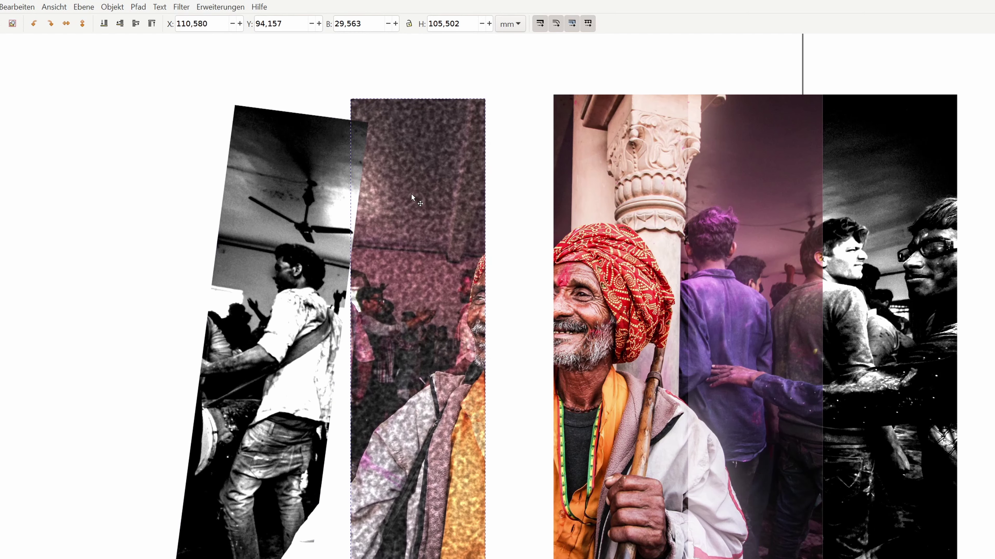
- Move and slightly tilt the turban-man strip, then pull the purple and black-and-white strips alongside
left_click_drag(593, 216, 510, 197)
left_click_drag(615, 84, 654, 119)
left_click_drag(787, 482, 700, 482)
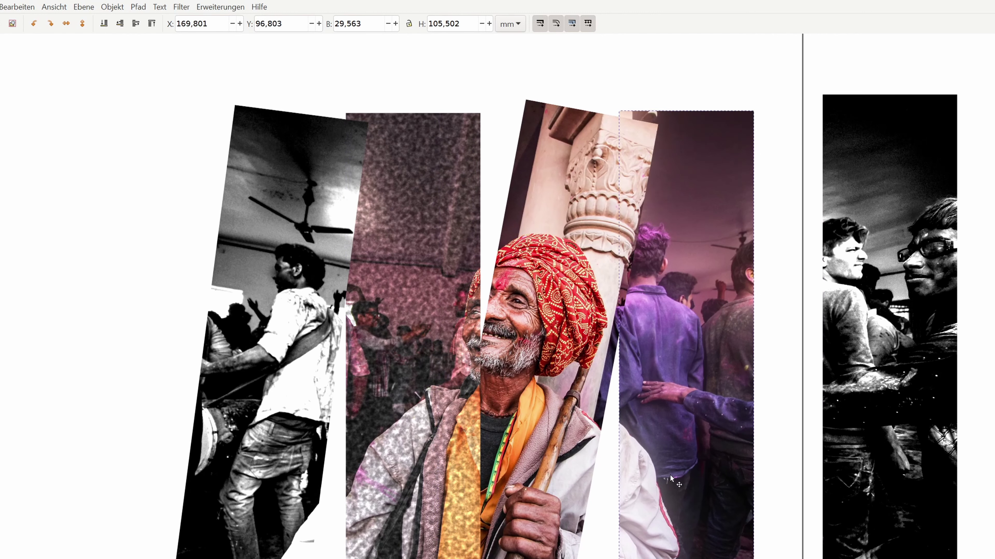
left_click_drag(817, 470, 529, 294)
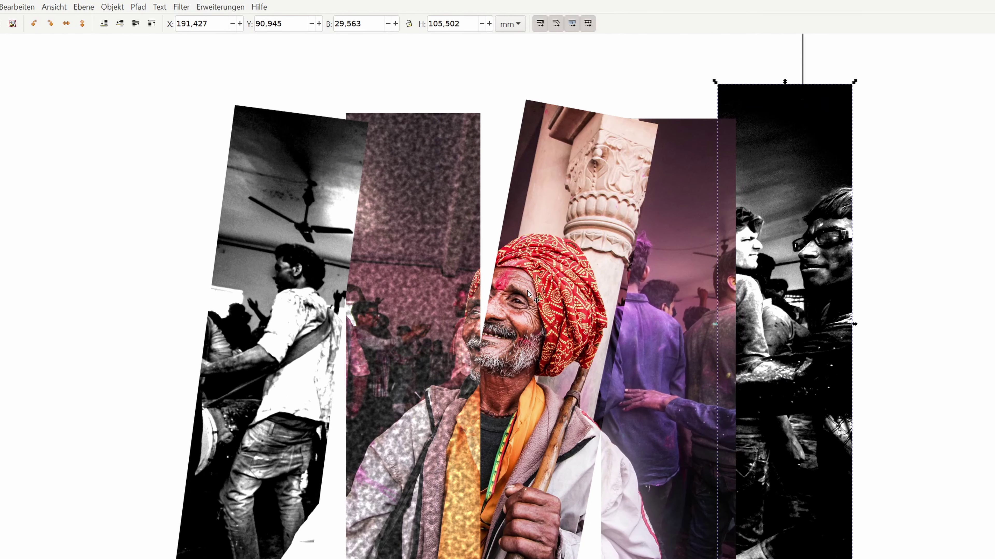